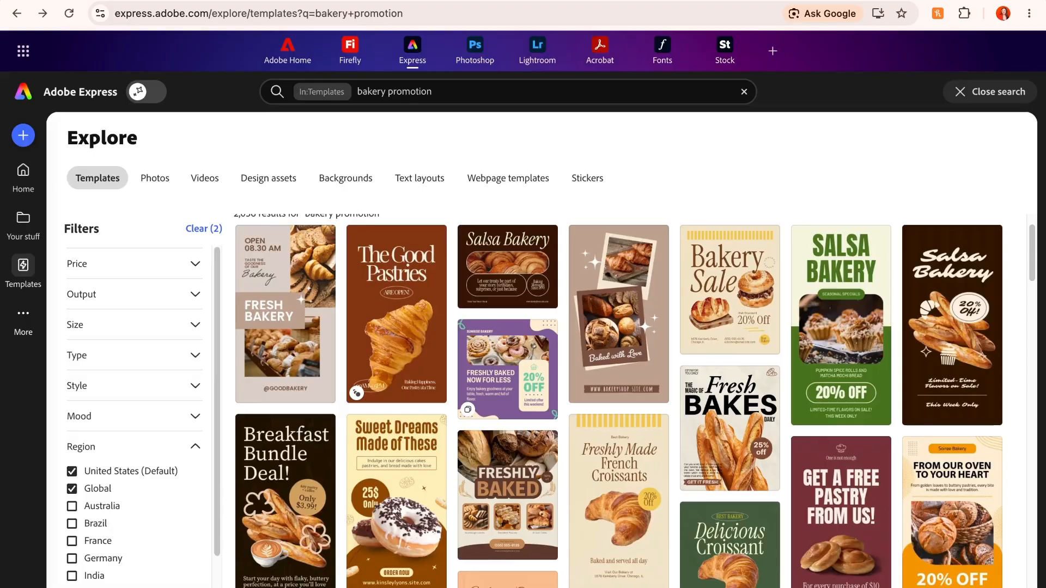
# Filter the bakery promotion templates by the Bold style and start customizing the pink "Sweet Donut" 50% off Instagram ad.
pyautogui.scroll(1, 619, 401)
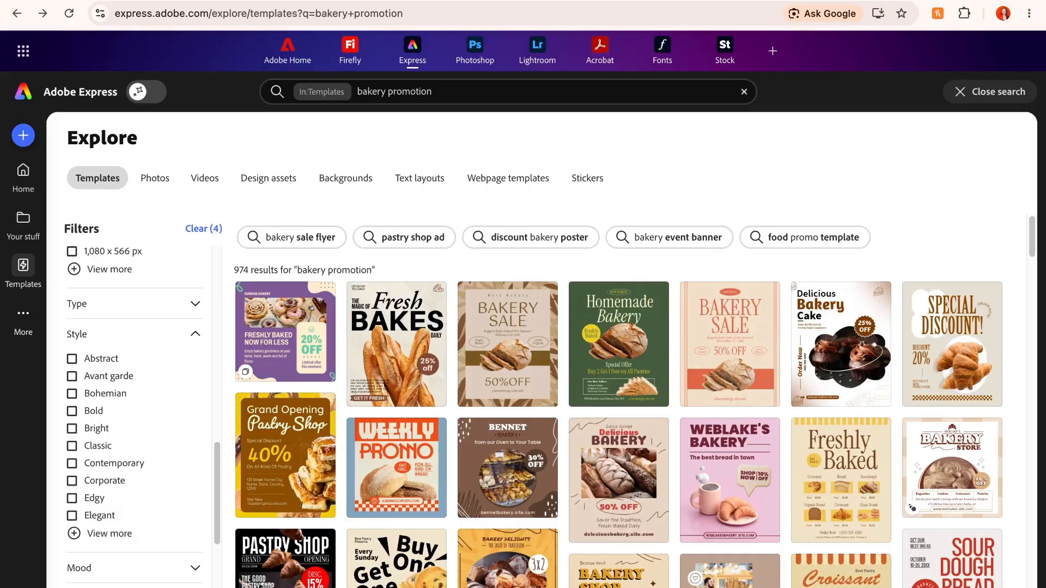
pyautogui.click(72, 411)
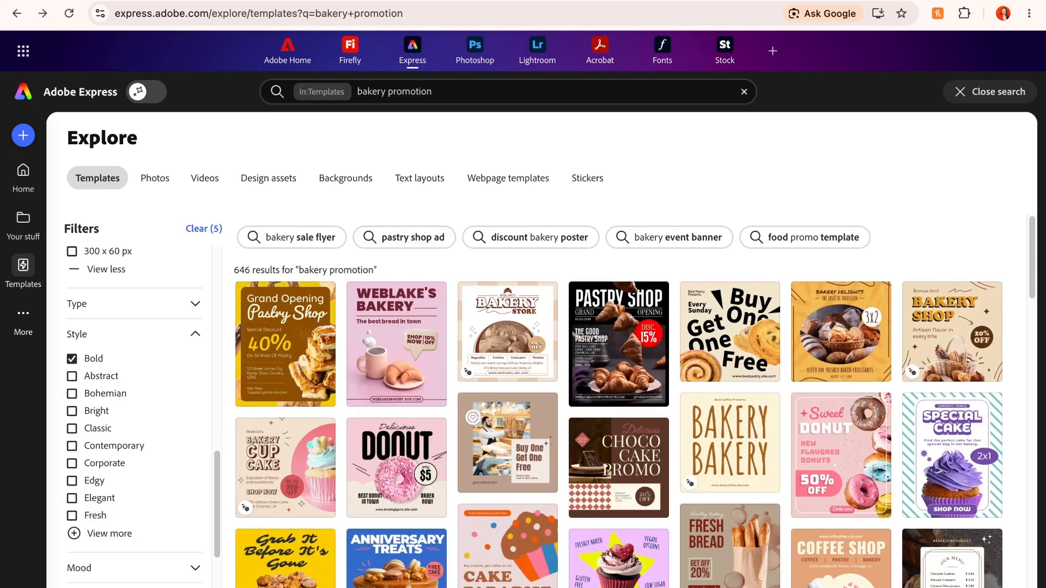
pyautogui.click(841, 455)
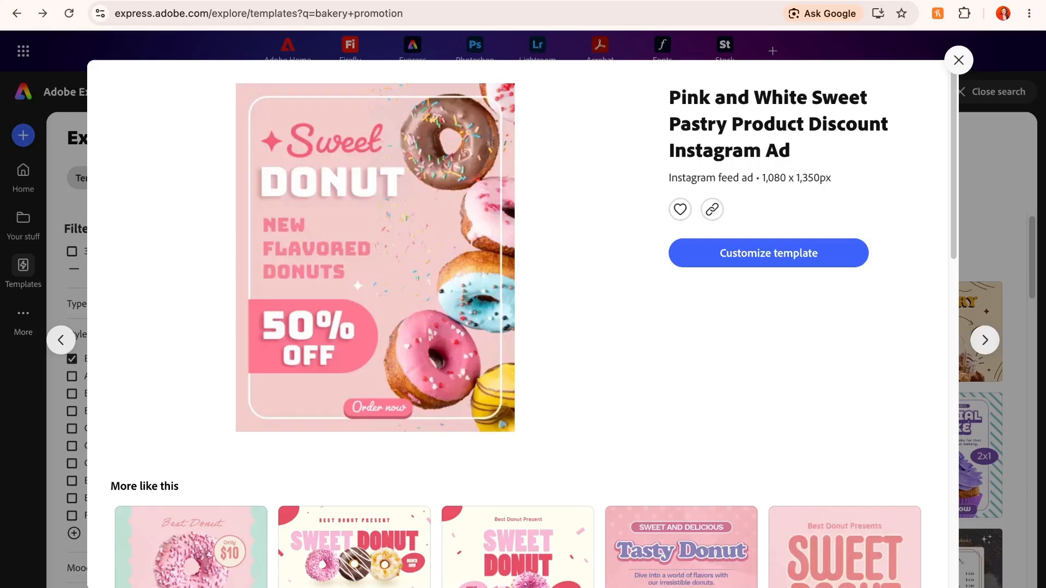
pyautogui.click(768, 253)
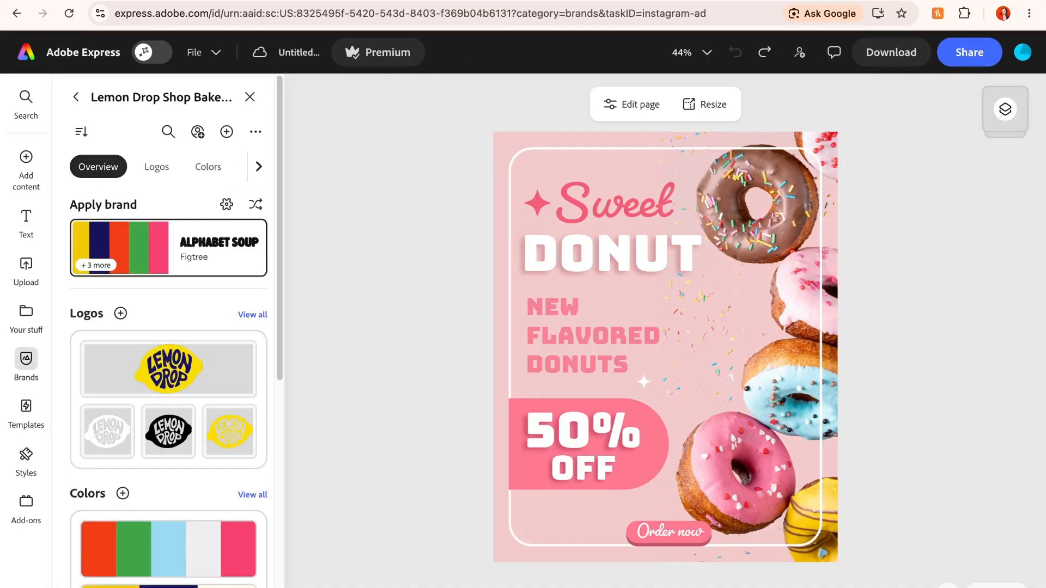
# Apply the Lemon Drop Shop Bakery brand to the design and open the fill color of the rectangle behind "Order now".
pyautogui.click(168, 248)
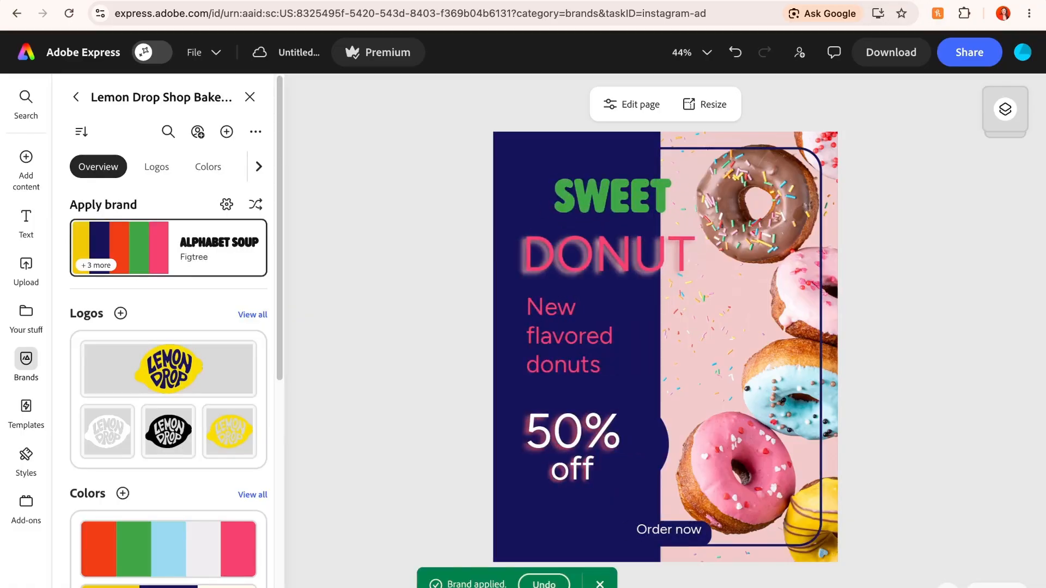
pyautogui.click(681, 538)
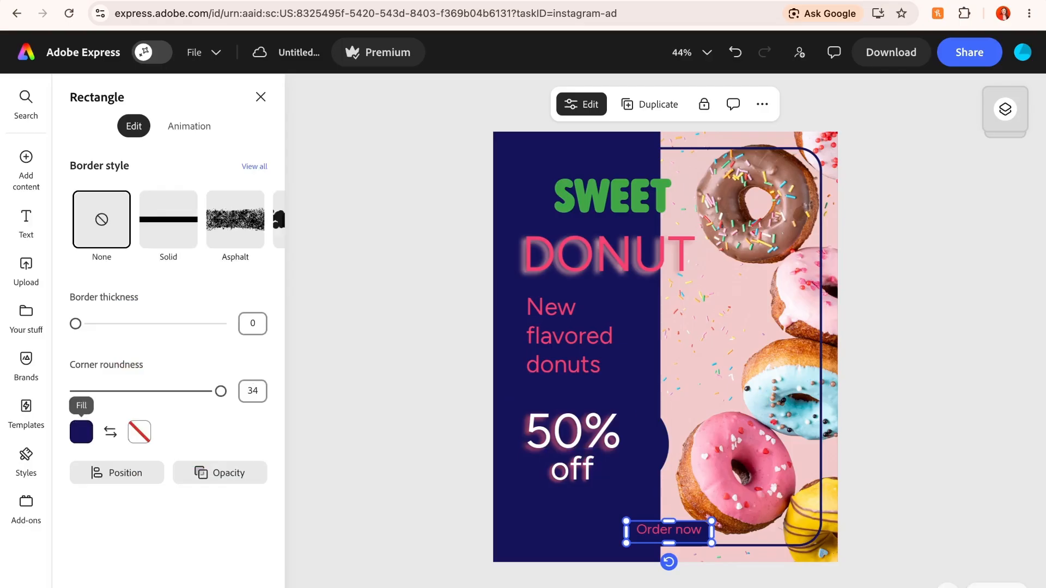
pyautogui.click(81, 432)
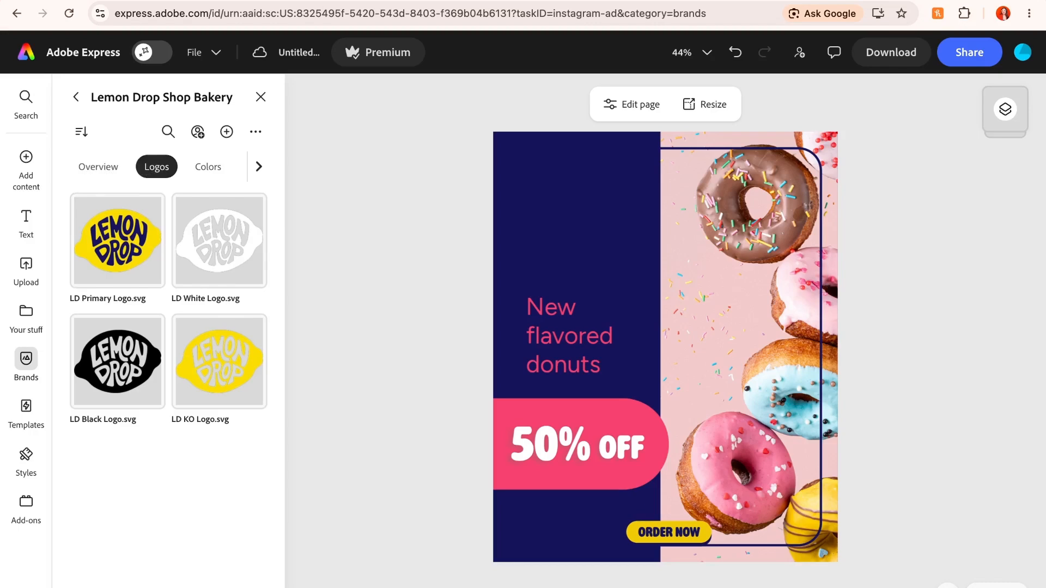
# Add the LD Primary Logo to the ad, move it to the upper part of the navy panel and shrink it slightly.
pyautogui.click(117, 240)
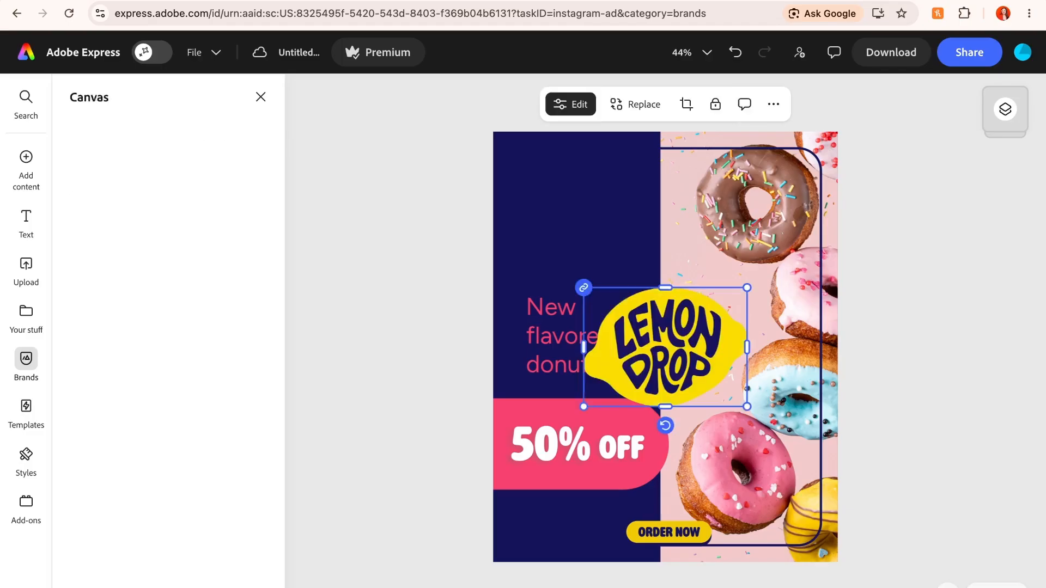
pyautogui.moveTo(666, 347); pyautogui.dragTo(599, 212)
pyautogui.moveTo(681, 152); pyautogui.dragTo(651, 174)
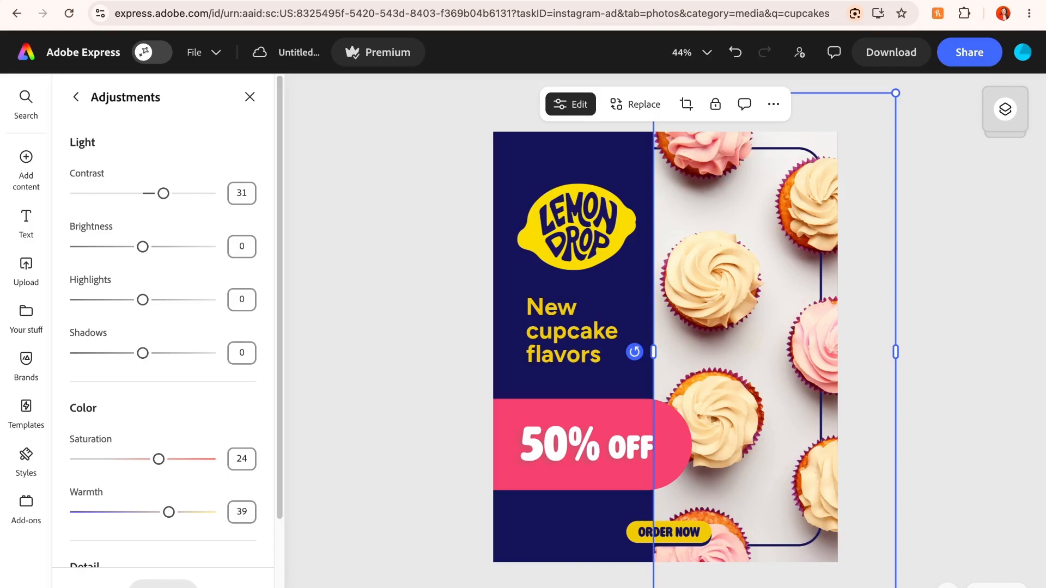
# Set the cupcake photo's warmth to 41 and its saturation to 18.
pyautogui.scroll(-3, 164, 322)
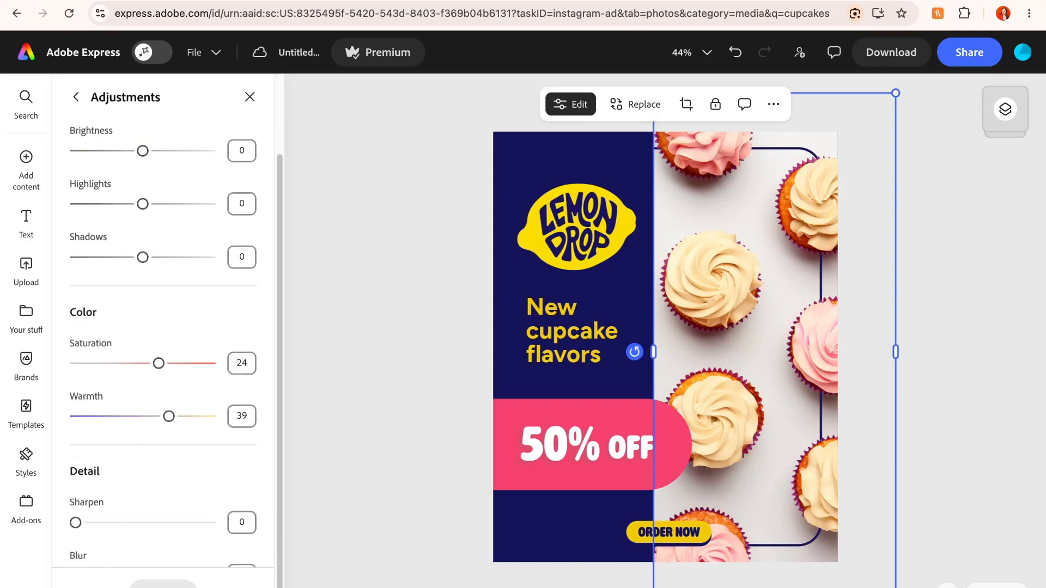
pyautogui.moveTo(169, 417); pyautogui.dragTo(171, 417)
pyautogui.moveTo(159, 363); pyautogui.dragTo(155, 363)
pyautogui.scroll(3, 164, 327)
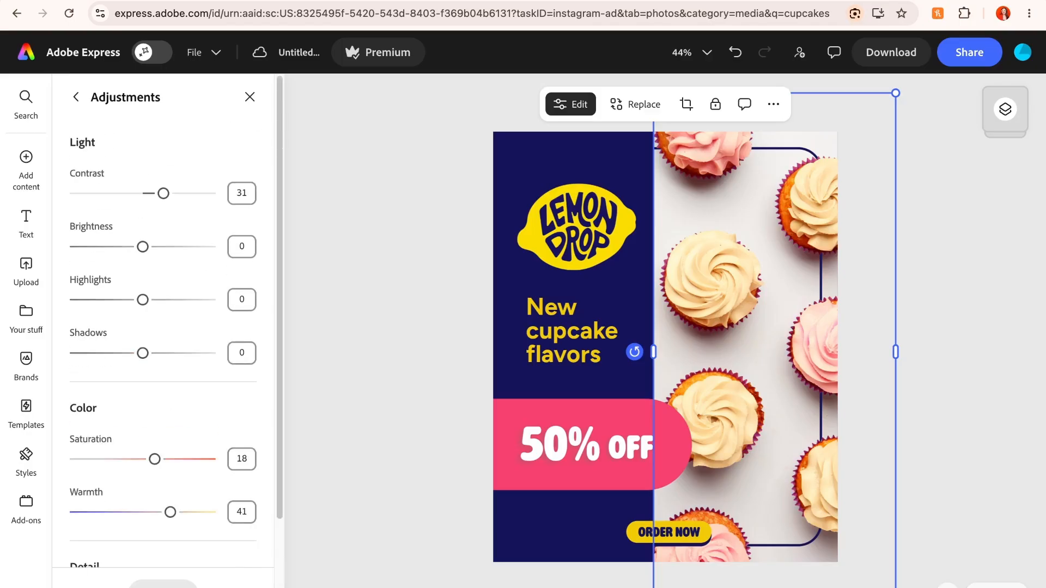
pyautogui.press('Escape')
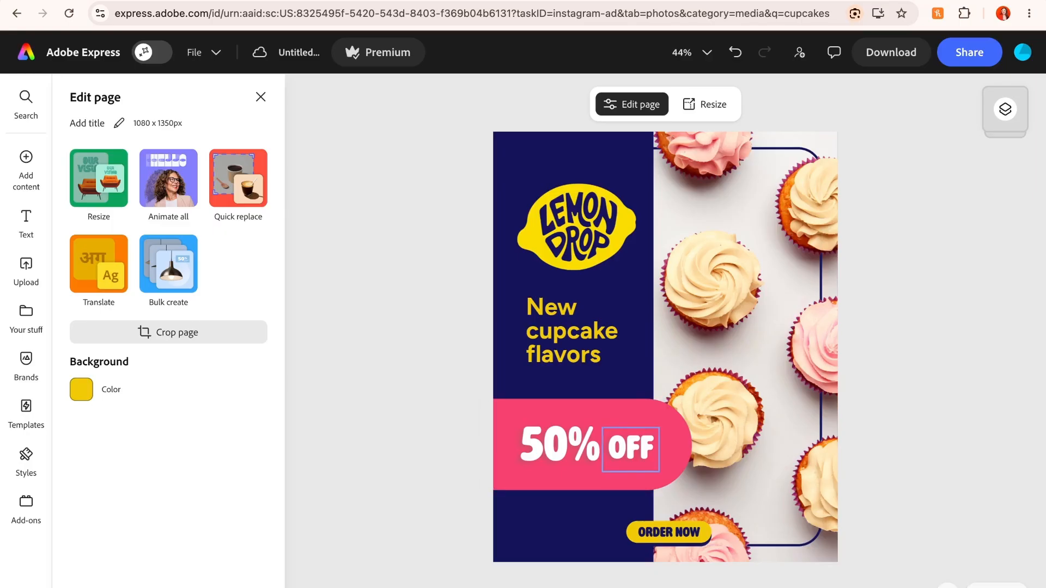
# Group the "50%" and "OFF" texts with their pink banner and give the group a Slide entrance animation.
pyautogui.click(631, 450)
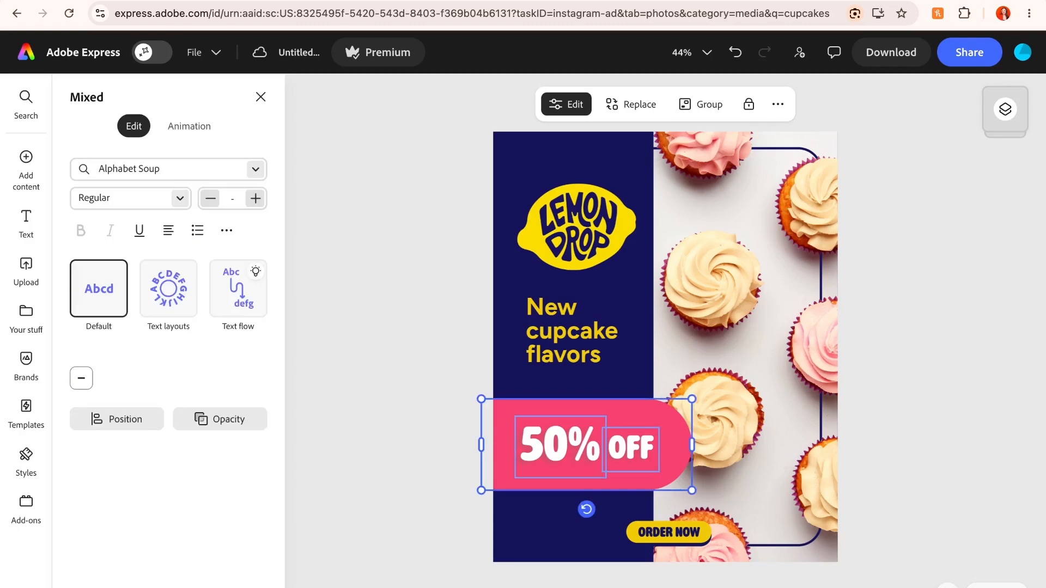
pyautogui.click(702, 104)
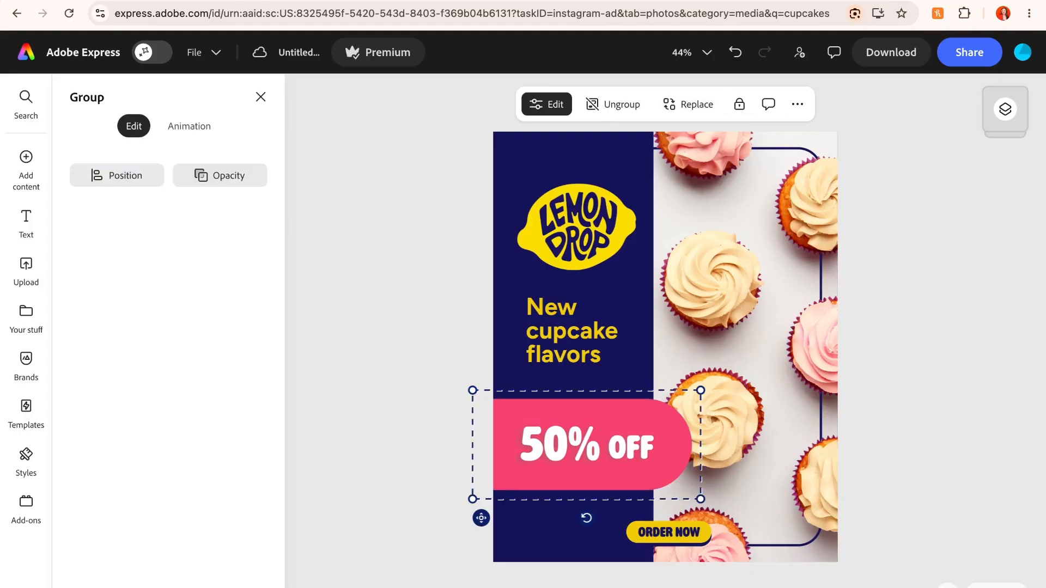
pyautogui.click(189, 126)
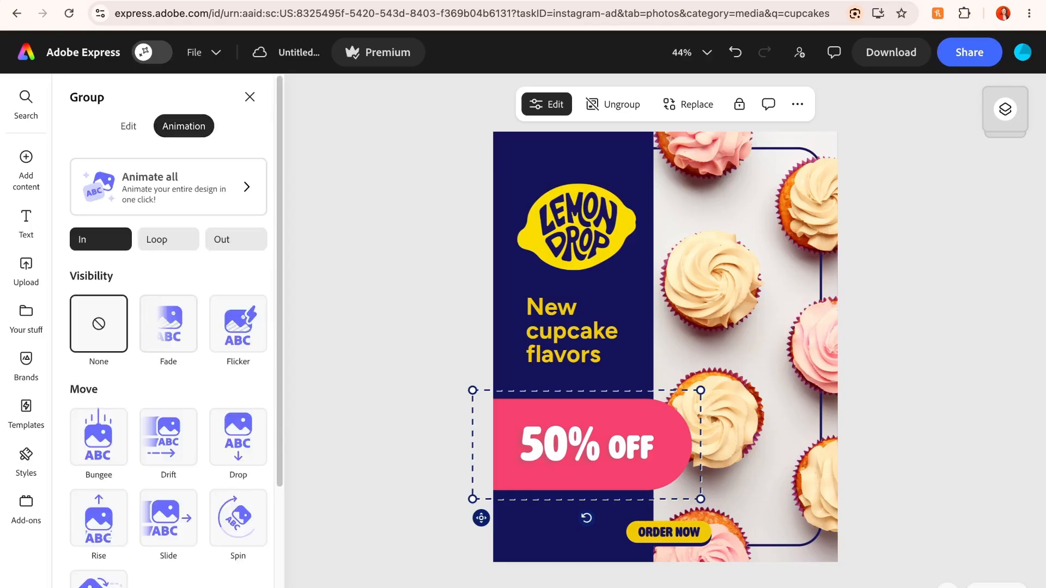
pyautogui.scroll(-3, 169, 327)
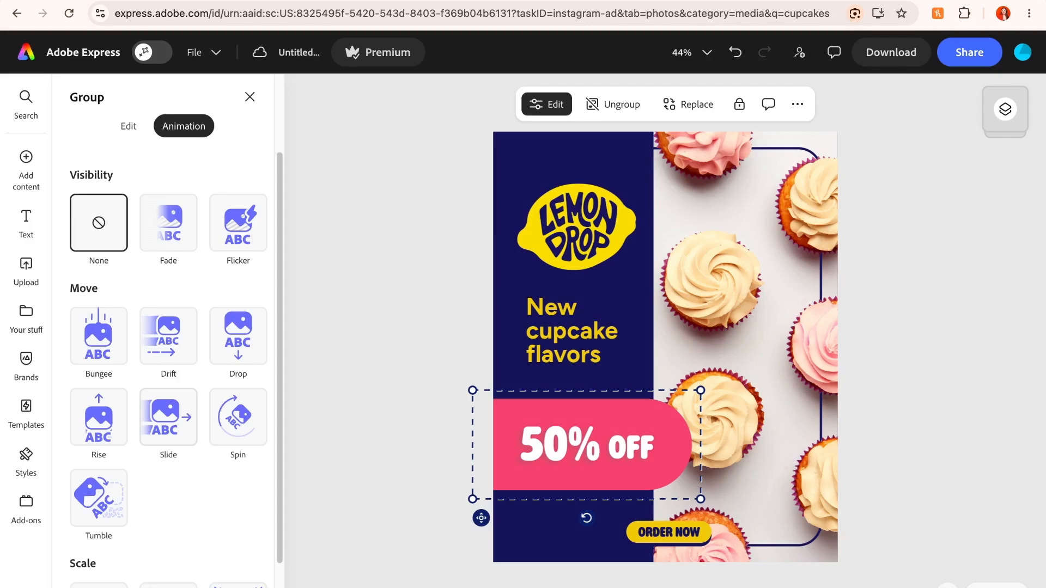
pyautogui.click(168, 417)
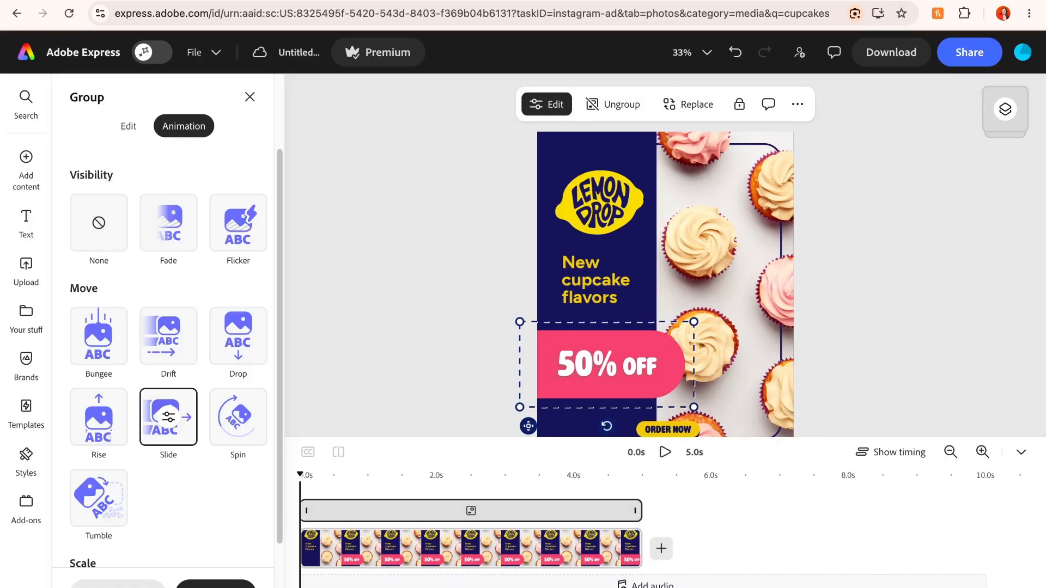
pyautogui.click(665, 452)
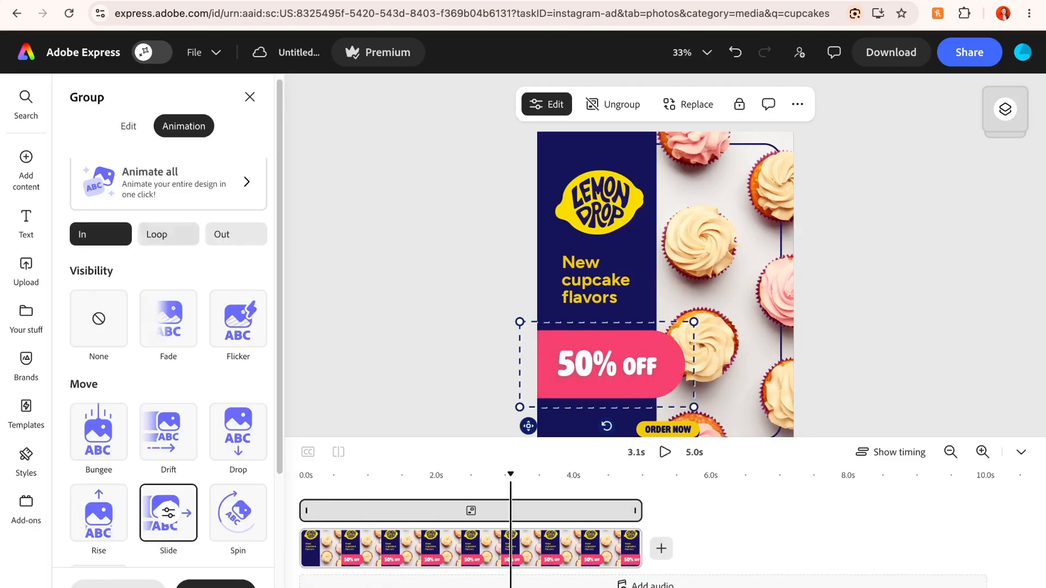
# Add the Yoyo loop animation to the 50% OFF group and play the design to preview it.
pyautogui.click(158, 235)
pyautogui.scroll(-1, 168, 327)
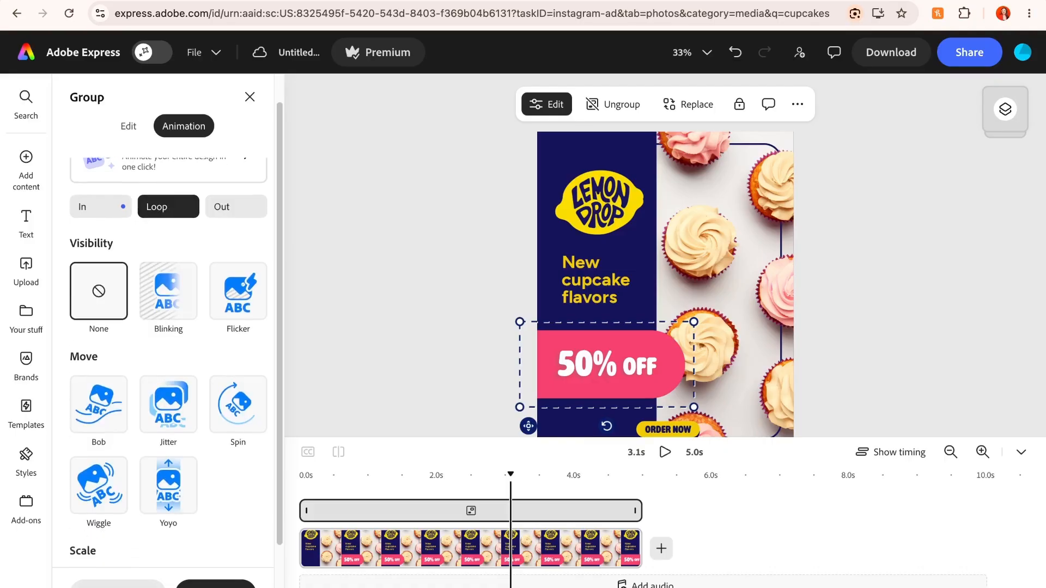
pyautogui.moveTo(99, 405)
pyautogui.click(169, 485)
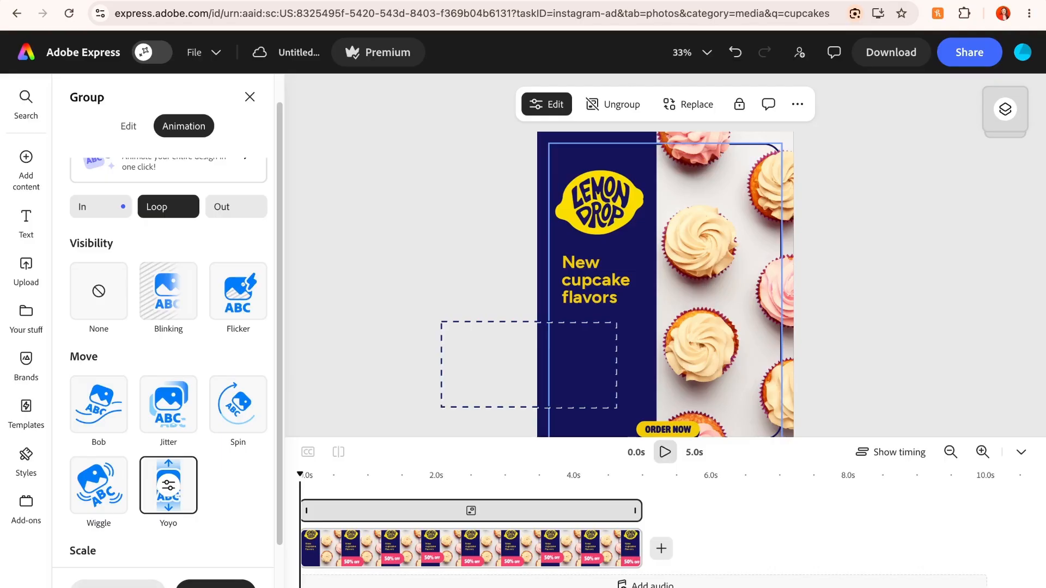
pyautogui.press('space')
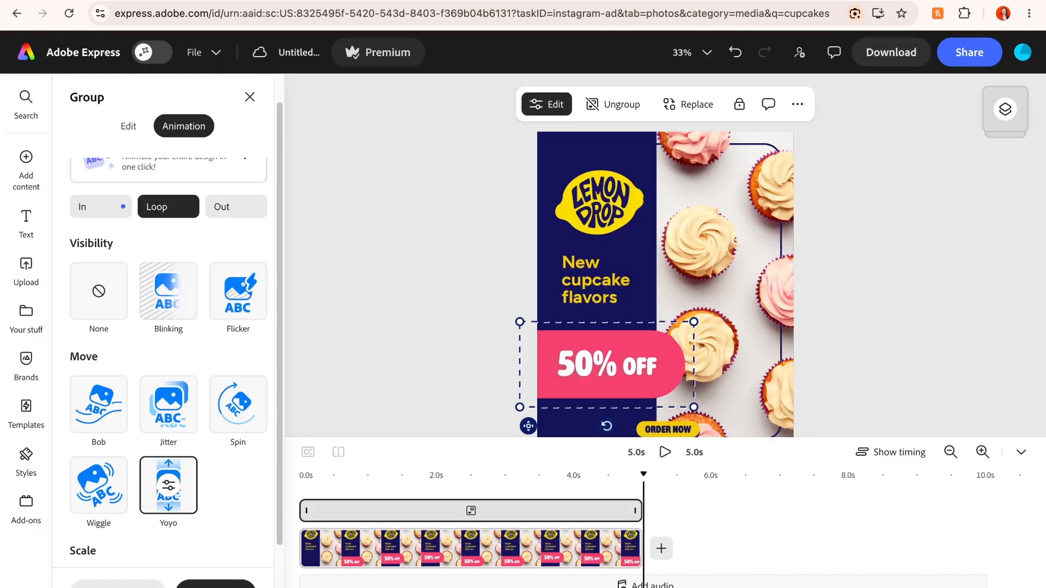
# Review the available download file formats and the options for sharing and publishing the design.
pyautogui.click(891, 52)
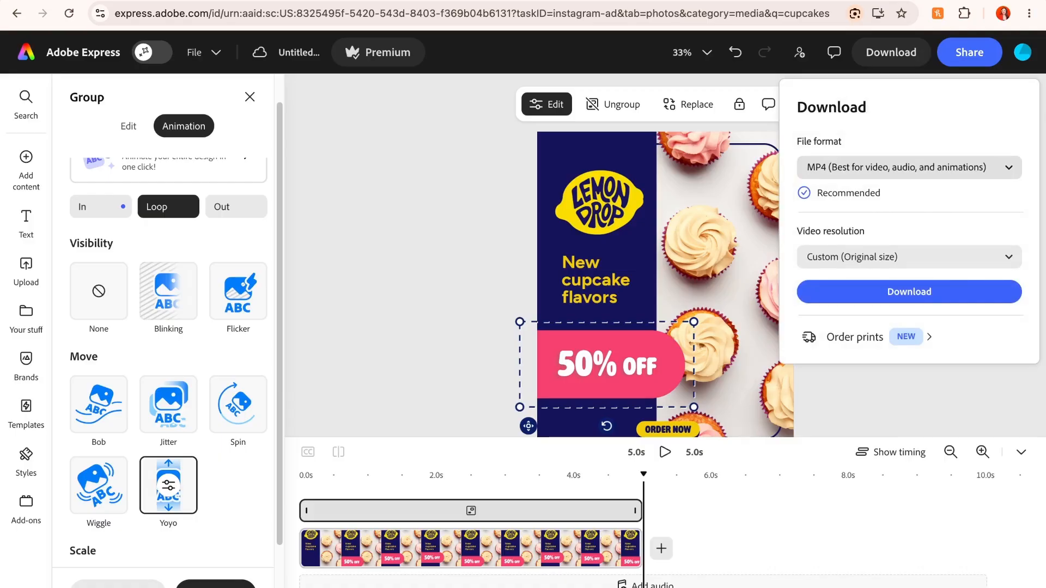
pyautogui.click(910, 168)
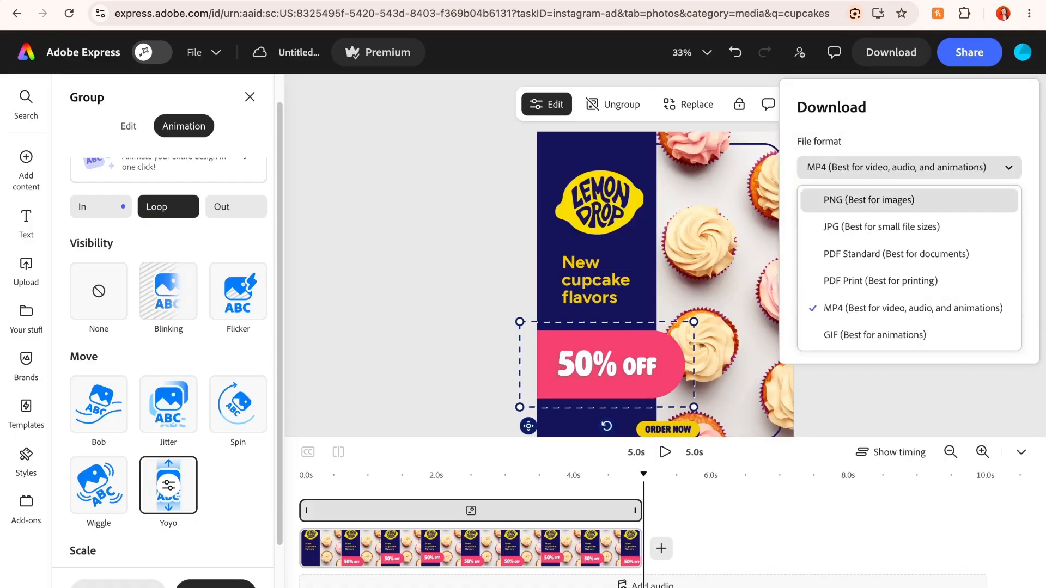
pyautogui.click(910, 168)
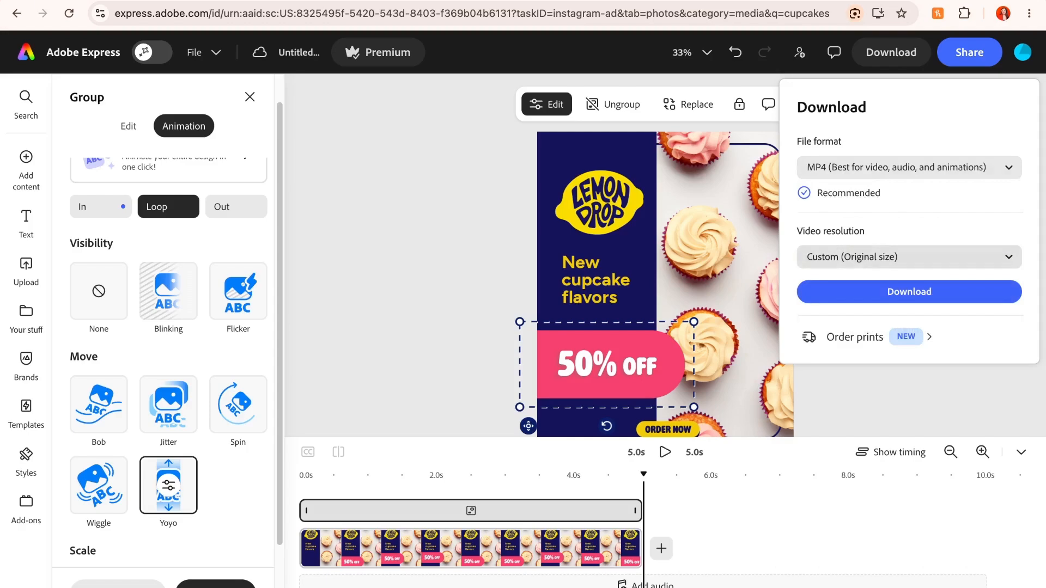
pyautogui.click(969, 53)
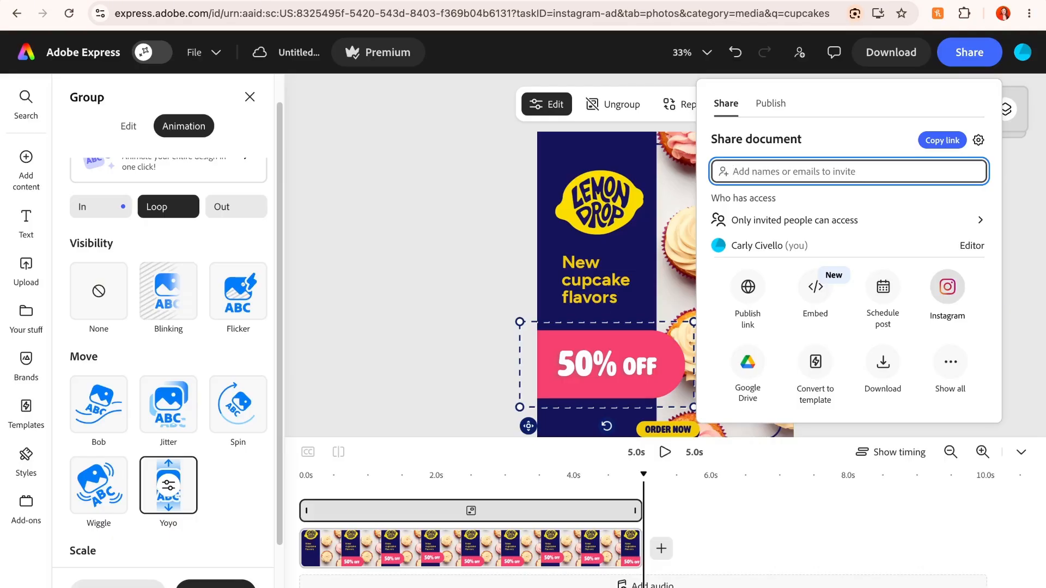
pyautogui.click(771, 104)
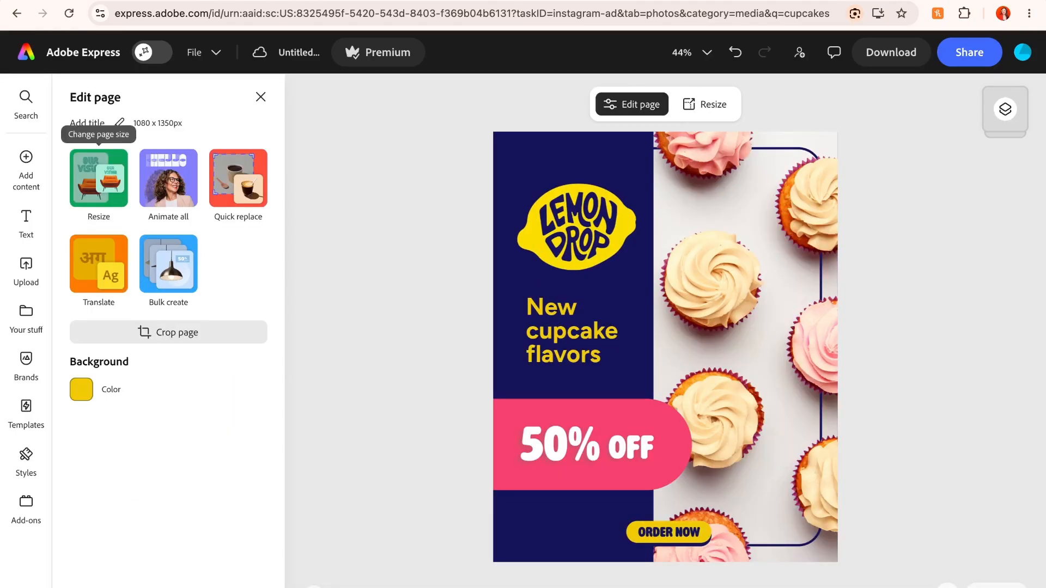
# Resize the ad to the Instagram story format, 1,080 x 1,920 px.
pyautogui.click(99, 177)
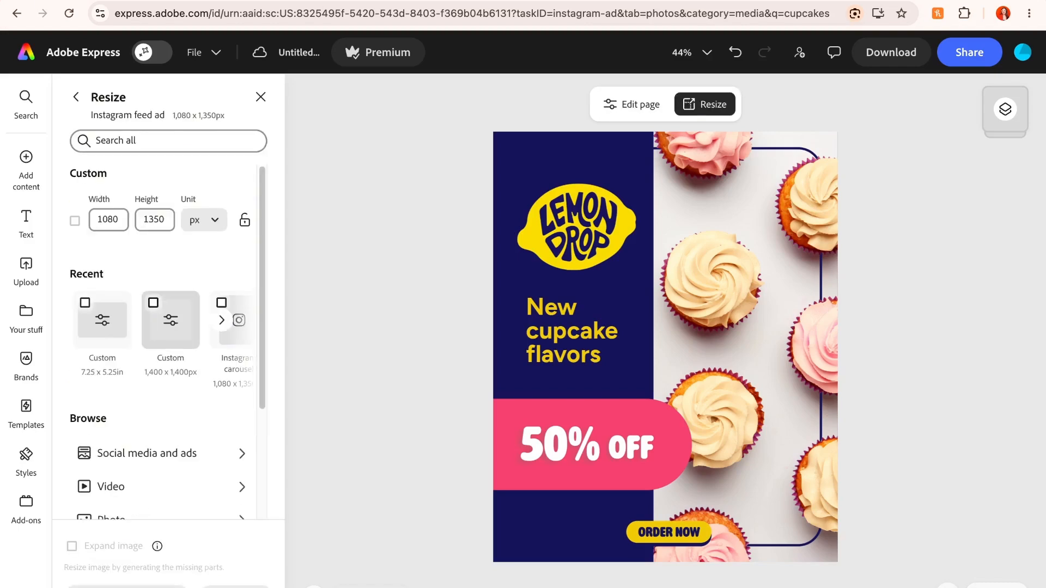
pyautogui.click(221, 320)
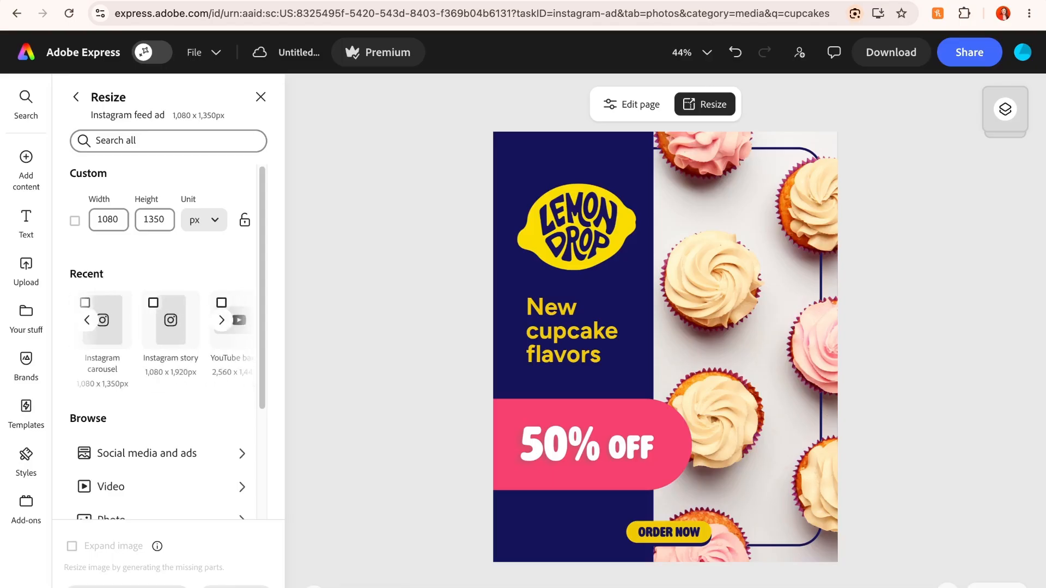
pyautogui.click(153, 303)
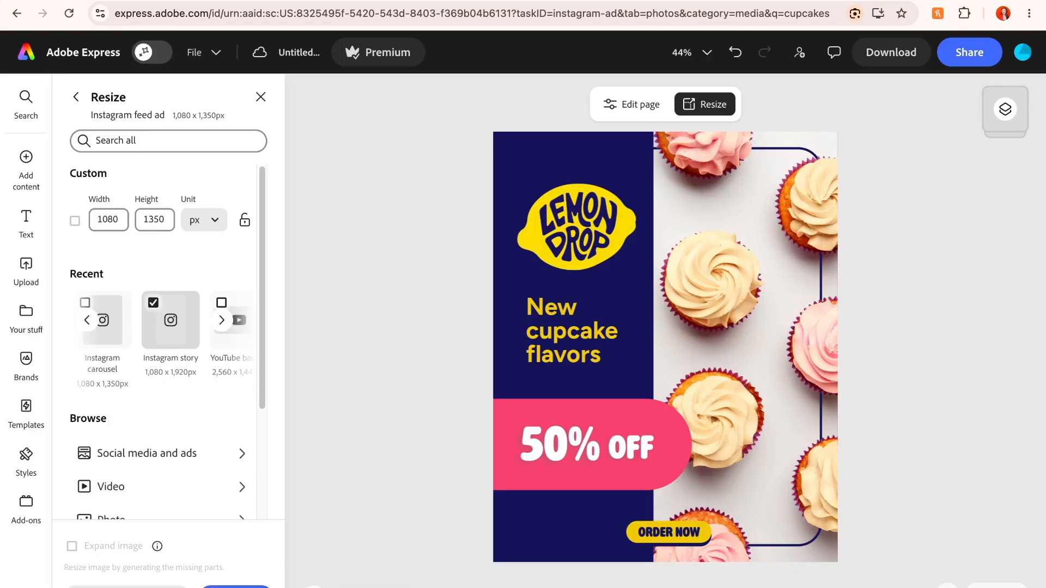
pyautogui.click(236, 587)
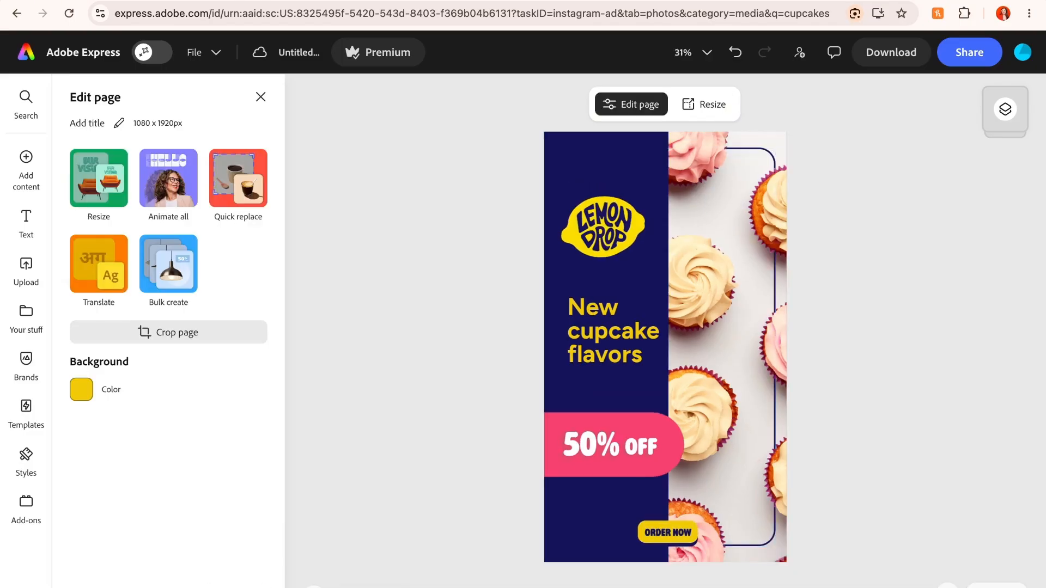